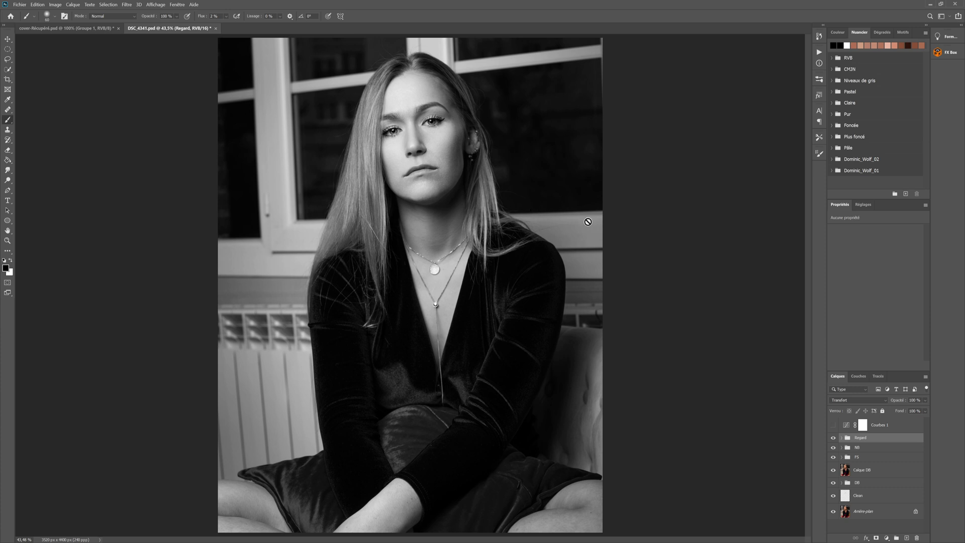
Step: Add a black (000000) solid color fill layer directly above the Regard group
{"action": "scroll", "coordinate": [574, 222], "scroll_direction": "down", "scroll_amount": 1}
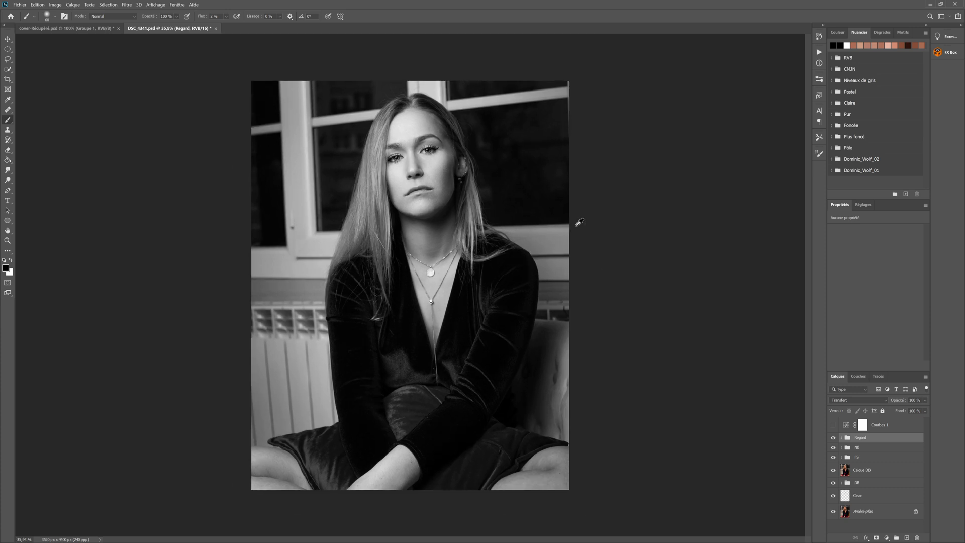
{"action": "left_click", "coordinate": [888, 536]}
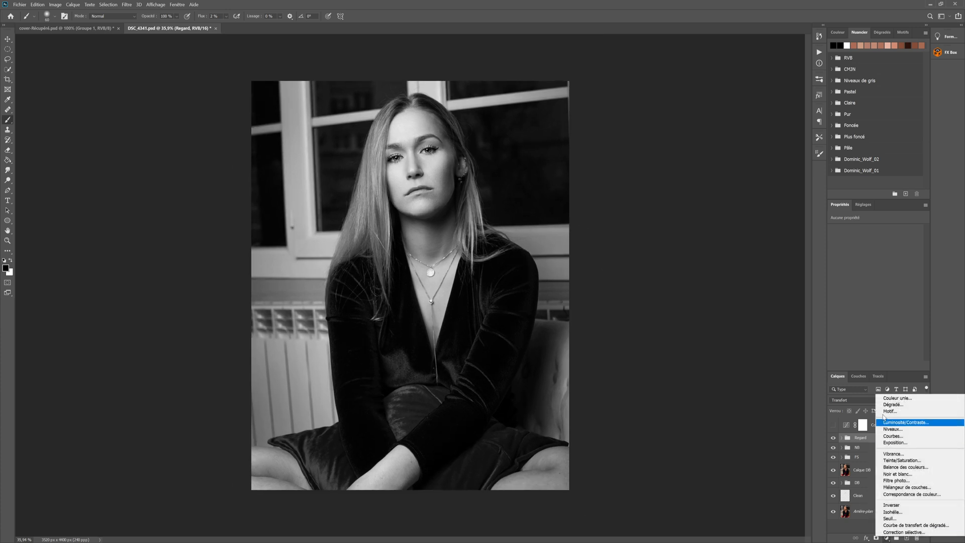
{"action": "left_click", "coordinate": [892, 399]}
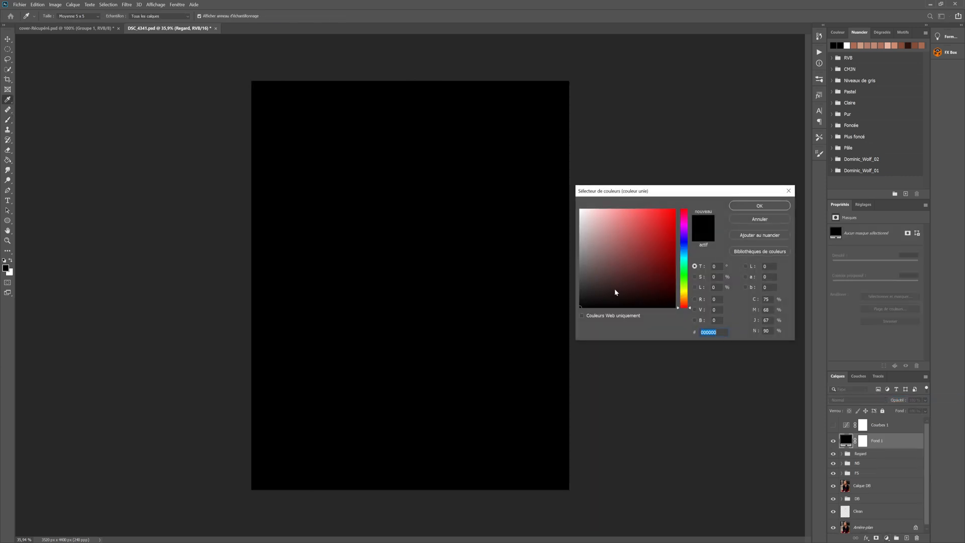
{"action": "mouse_move", "coordinate": [670, 300]}
{"action": "left_mouse_down"}
{"action": "mouse_move", "coordinate": [626, 284]}
{"action": "mouse_move", "coordinate": [643, 264]}
{"action": "mouse_move", "coordinate": [642, 244]}
{"action": "mouse_move", "coordinate": [582, 315]}
{"action": "left_mouse_up"}
{"action": "left_click", "coordinate": [566, 316]}
{"action": "left_click", "coordinate": [488, 389]}
{"action": "left_click", "coordinate": [756, 206]}
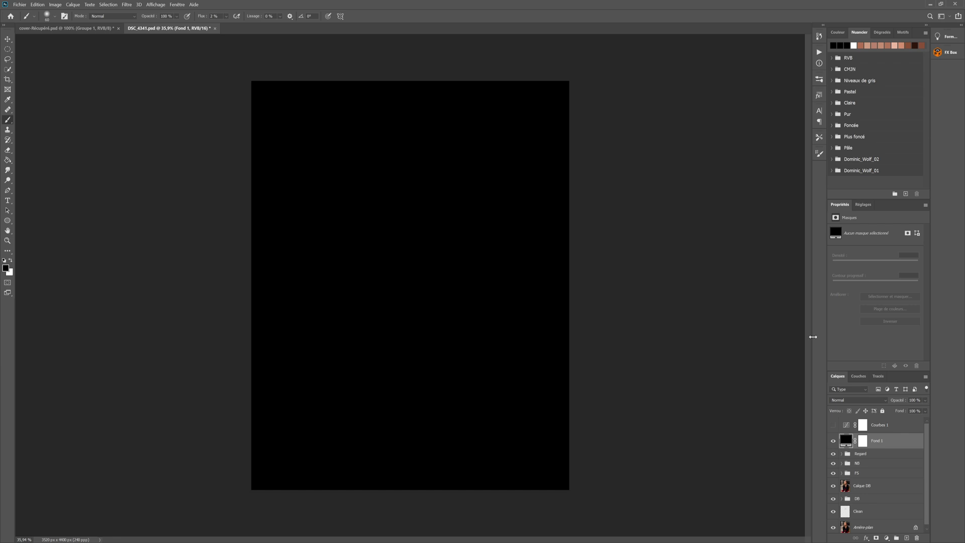
Step: Cut an ellipse spanning the whole canvas out of the black fill layer's mask, feather the mask to about 194.8 px, and deselect
{"action": "left_click", "coordinate": [8, 50]}
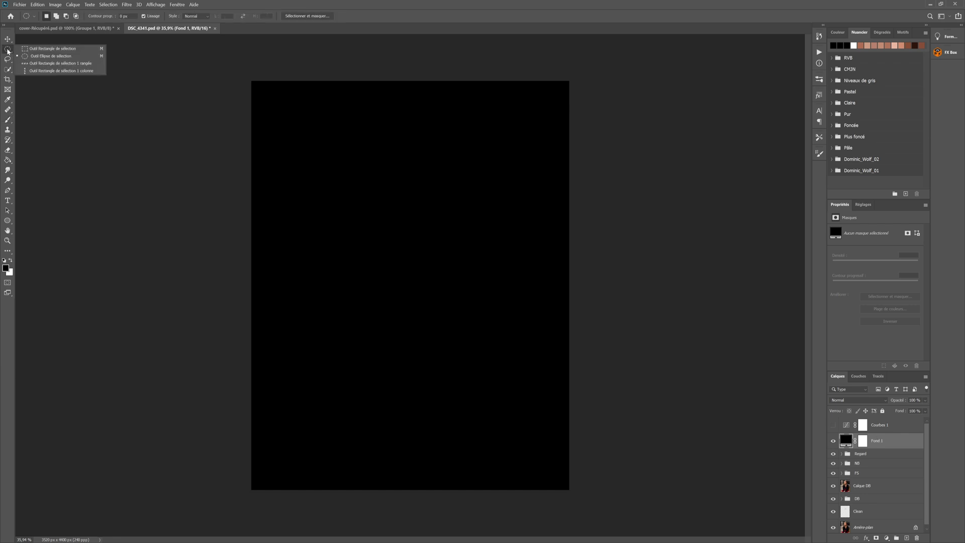
{"action": "left_click", "coordinate": [65, 55]}
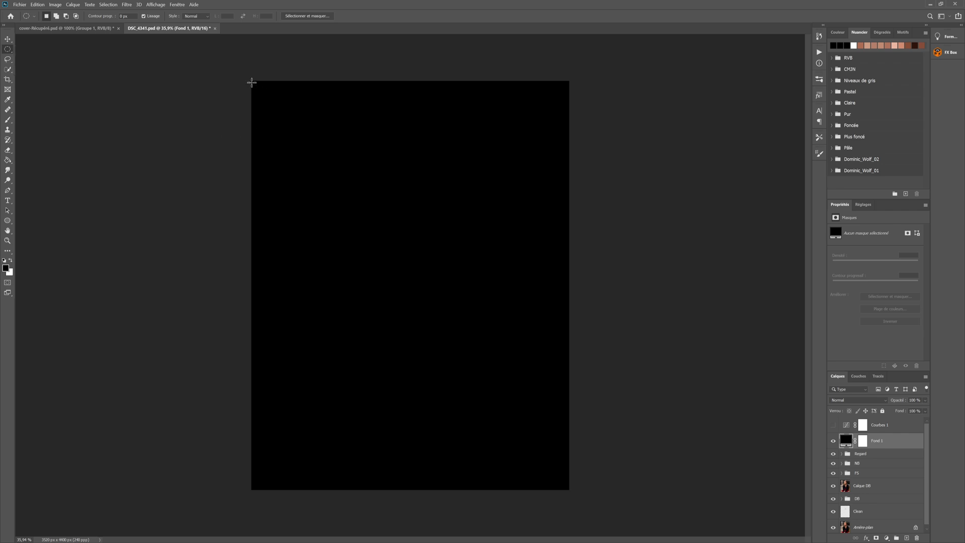
{"action": "left_click_drag", "start_coordinate": [252, 82], "coordinate": [567, 489]}
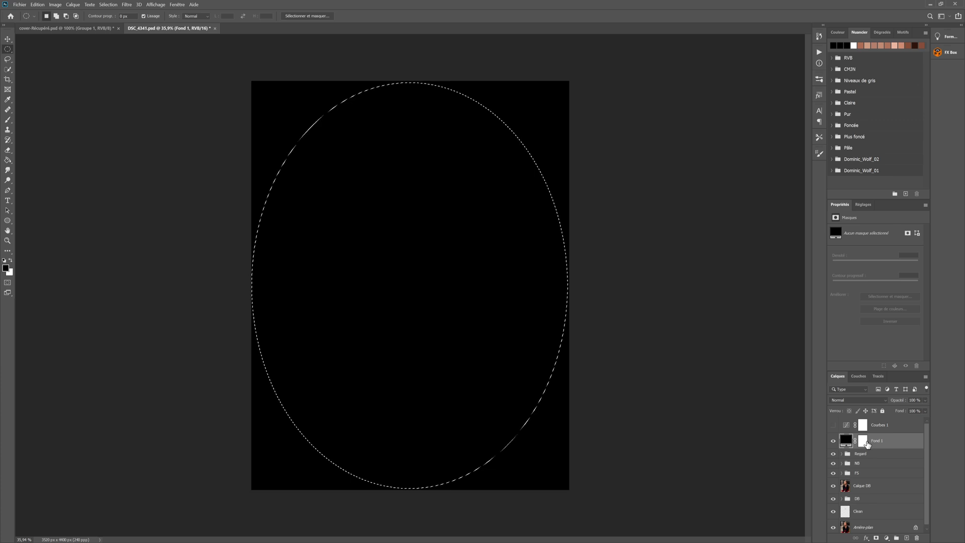
{"action": "left_click", "coordinate": [863, 442]}
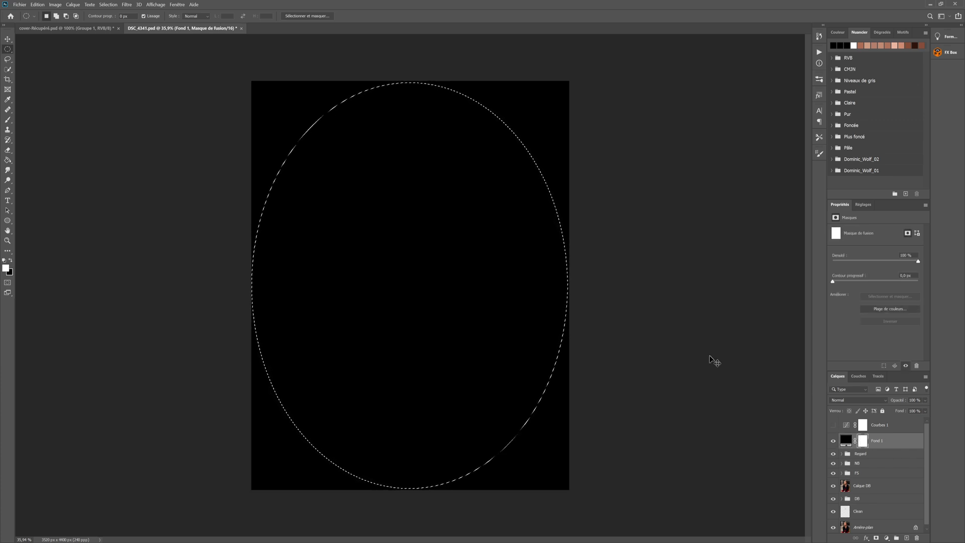
{"action": "key", "text": "Delete"}
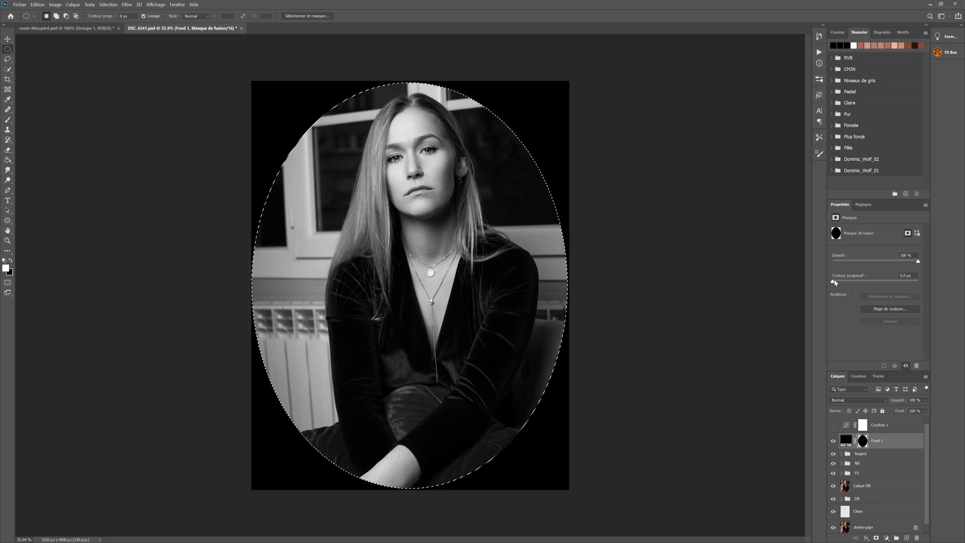
{"action": "left_click_drag", "start_coordinate": [886, 286], "coordinate": [902, 282]}
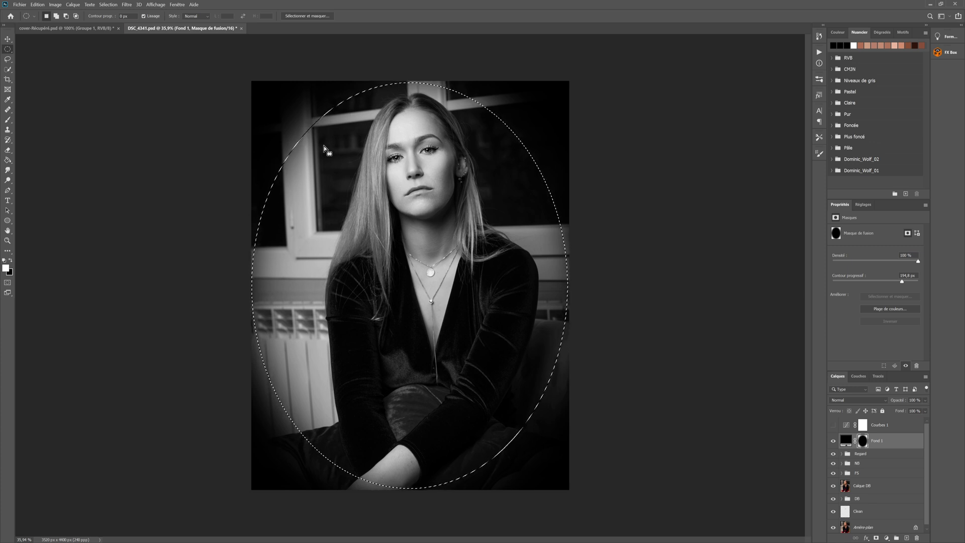
{"action": "key", "text": "ctrl+d"}
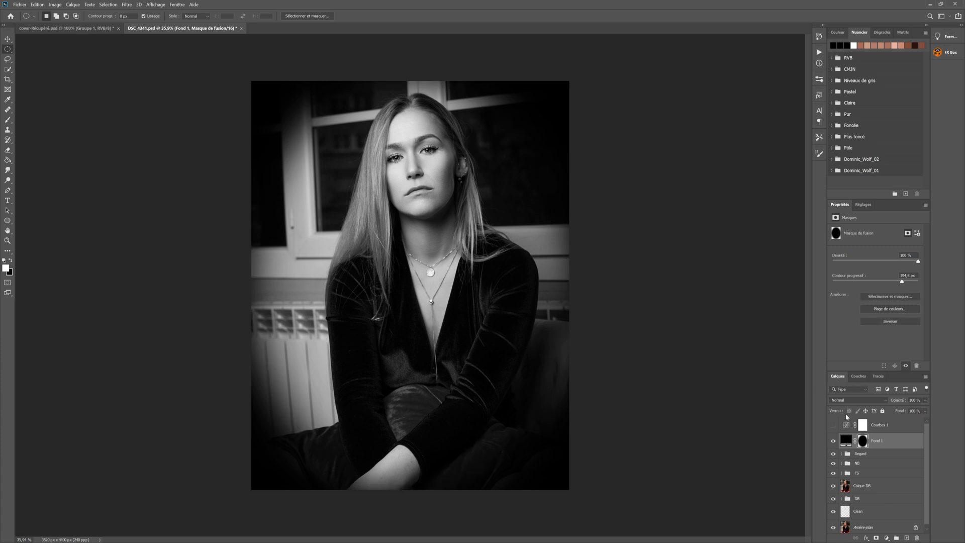
Step: Set the black fill layer to Lumière tamisée blending at 75% opacity and compare the image with and without it
{"action": "left_click", "coordinate": [878, 401]}
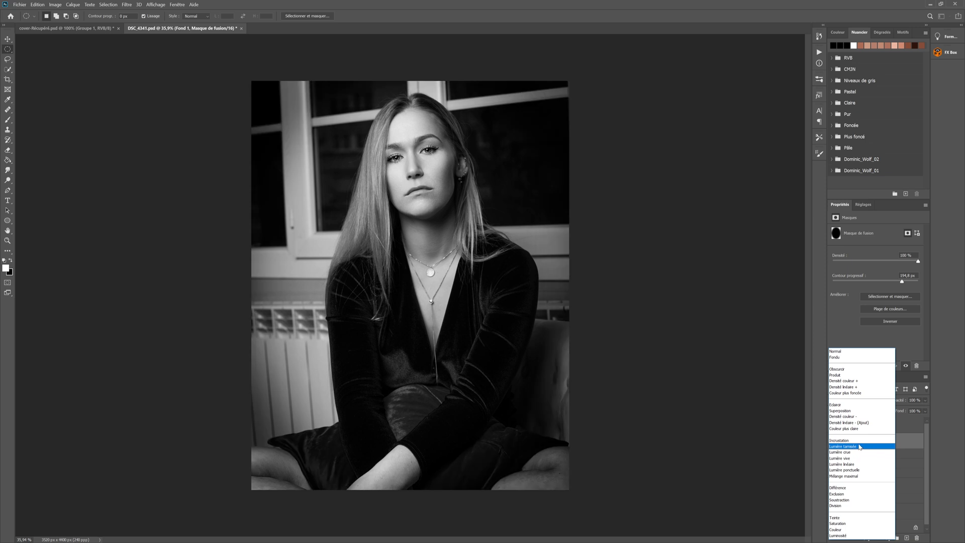
{"action": "left_click", "coordinate": [859, 446]}
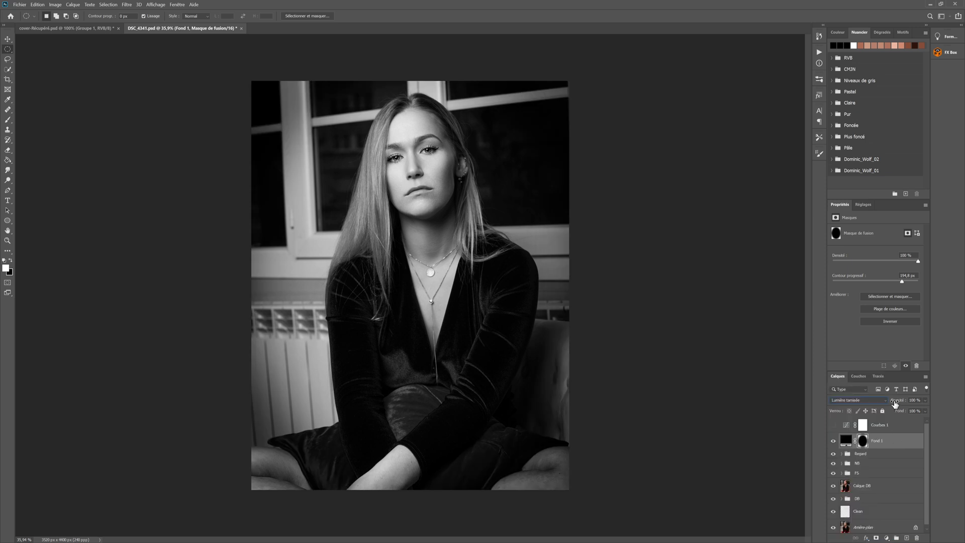
{"action": "left_click_drag", "start_coordinate": [895, 404], "coordinate": [885, 401]}
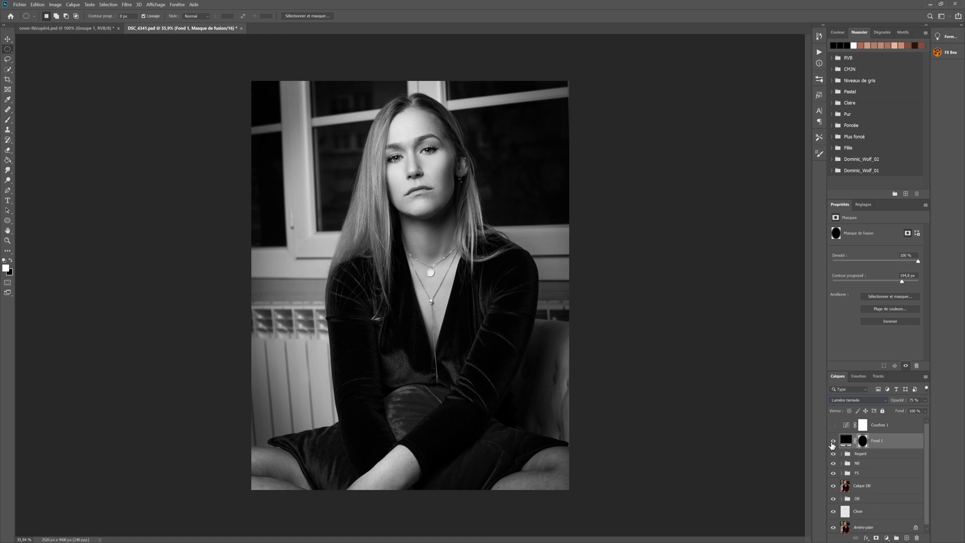
{"action": "left_click", "coordinate": [833, 444]}
{"action": "left_click", "coordinate": [832, 443]}
{"action": "left_click", "coordinate": [832, 444]}
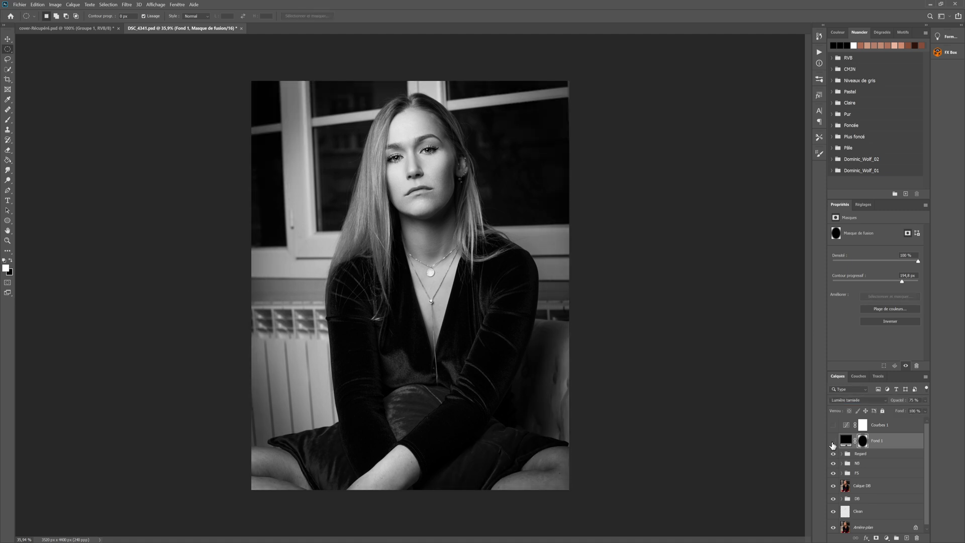
{"action": "left_click", "coordinate": [833, 444]}
{"action": "left_click", "coordinate": [832, 442]}
{"action": "left_click", "coordinate": [833, 442]}
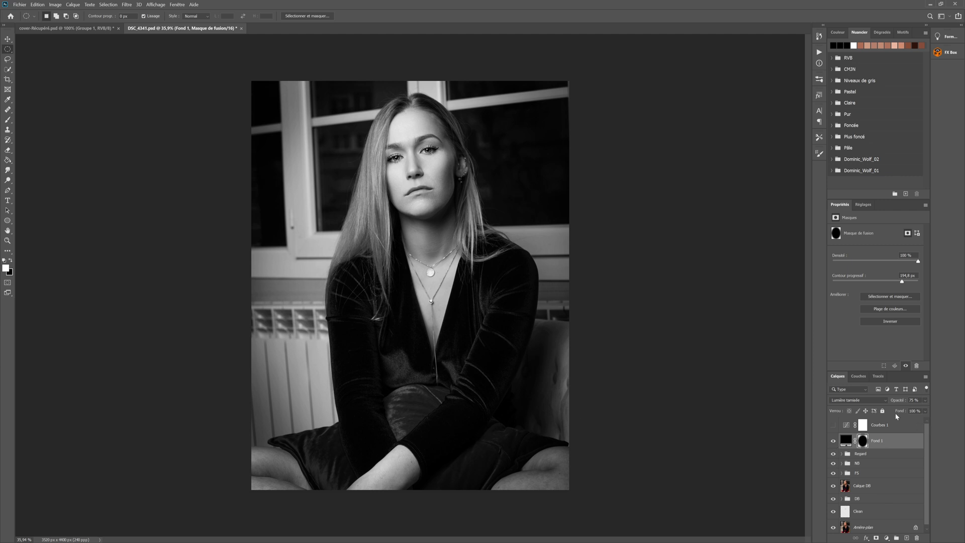
Step: Lower the vignette fill layer's opacity to 60% and check the image with the layer hidden and shown
{"action": "left_click_drag", "start_coordinate": [900, 400], "coordinate": [892, 402]}
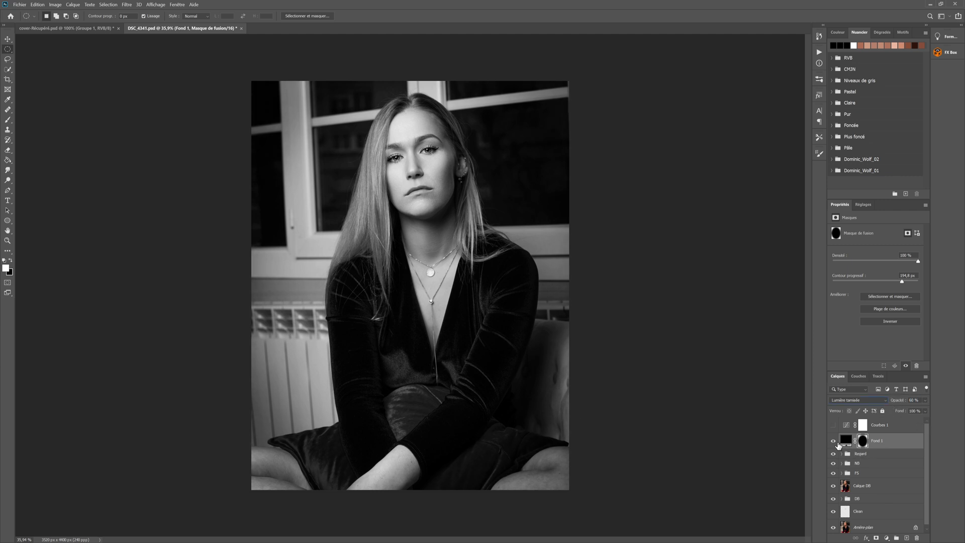
{"action": "left_click", "coordinate": [832, 442]}
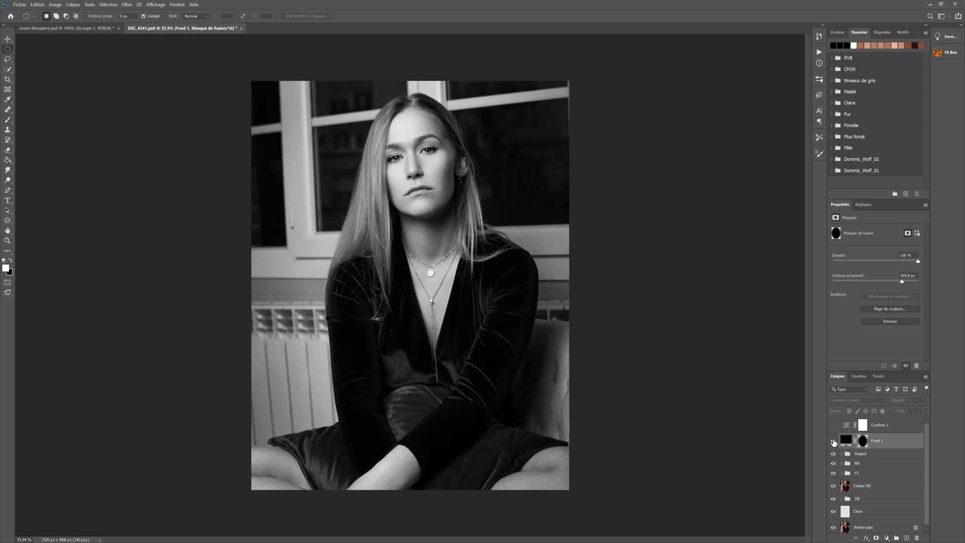
{"action": "left_click", "coordinate": [833, 442]}
{"action": "left_click", "coordinate": [833, 442]}
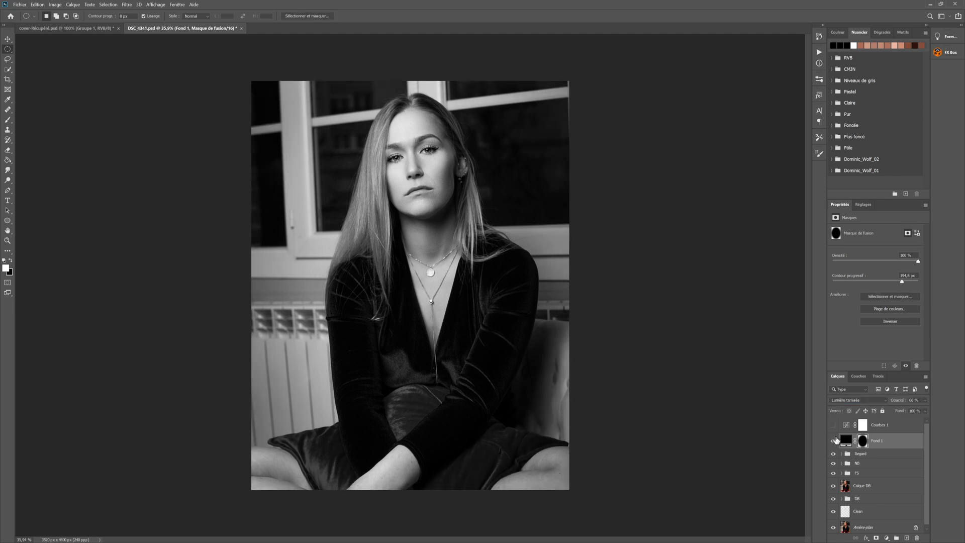
{"action": "left_click", "coordinate": [833, 441]}
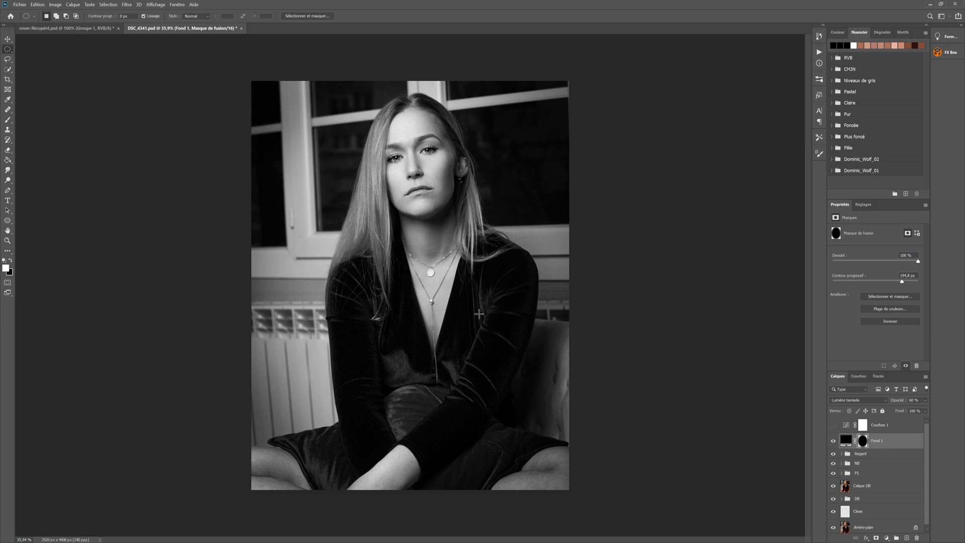
Step: Stamp all visible layers into a new merged pixel layer above the vignette fill layer
{"action": "left_click", "coordinate": [7, 39]}
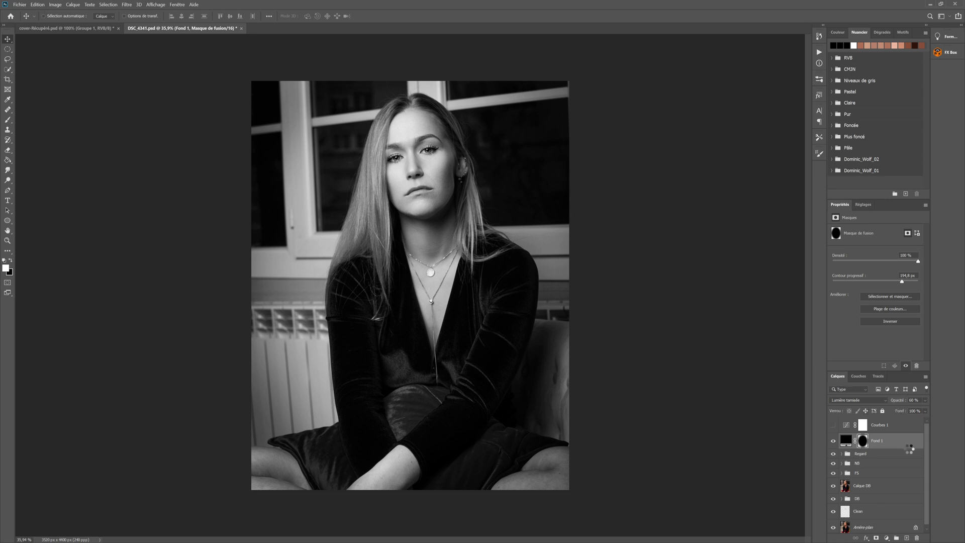
{"action": "key", "text": "ctrl+alt+shift+e"}
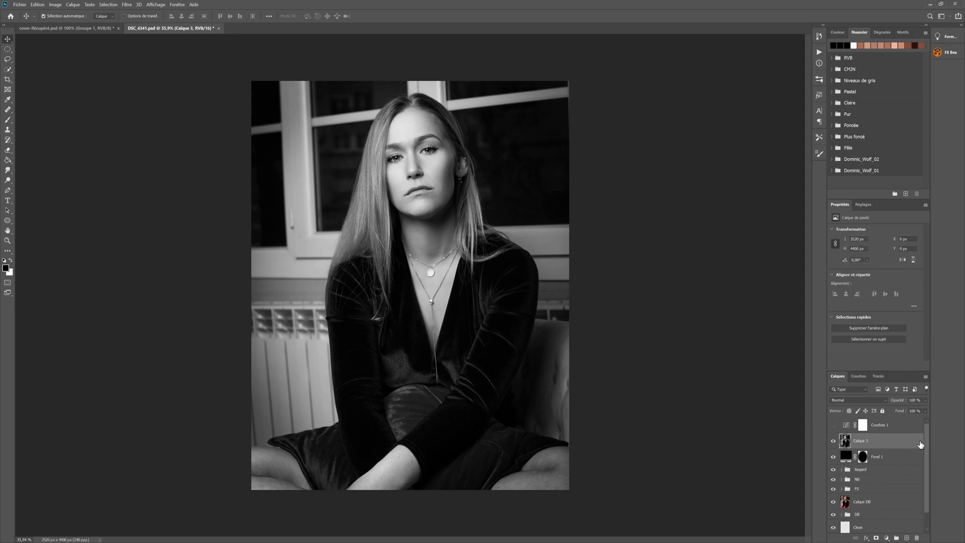
{"action": "left_click_drag", "start_coordinate": [928, 439], "coordinate": [930, 479]}
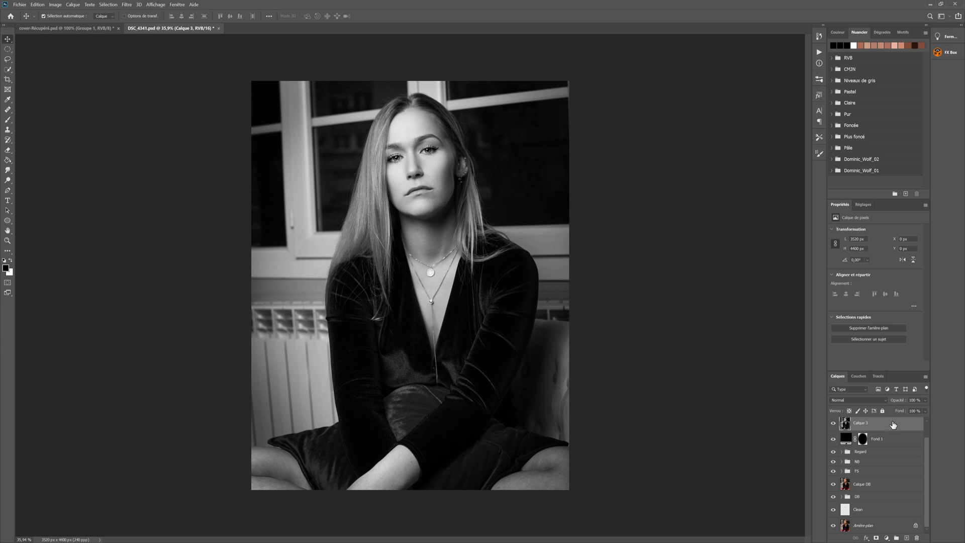
{"action": "left_click_drag", "start_coordinate": [893, 425], "coordinate": [906, 537]}
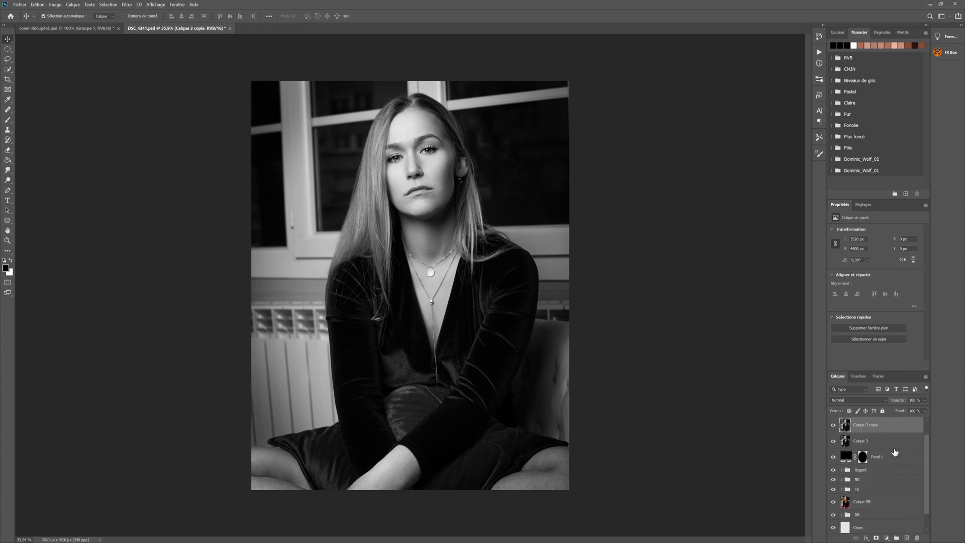
{"action": "left_click", "coordinate": [862, 443]}
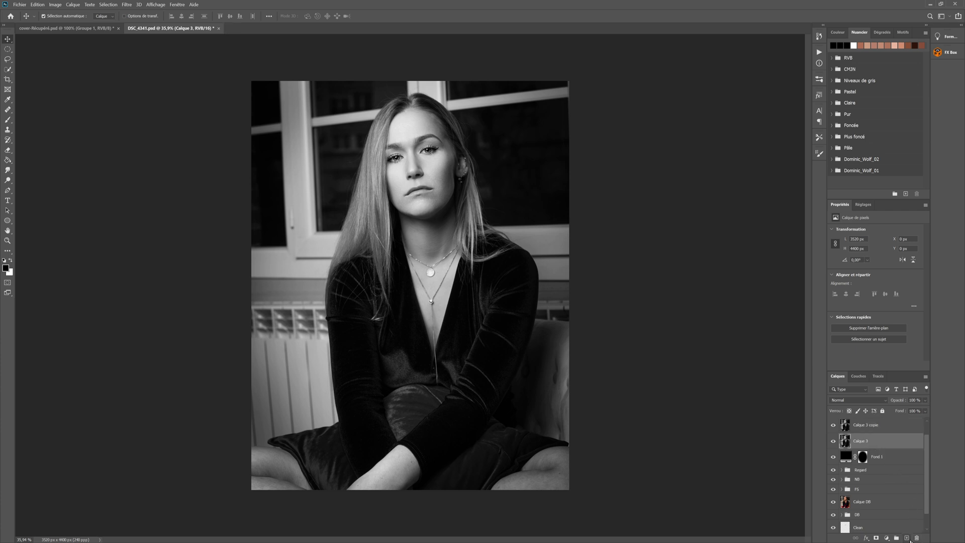
{"action": "left_click_drag", "start_coordinate": [885, 426], "coordinate": [917, 538]}
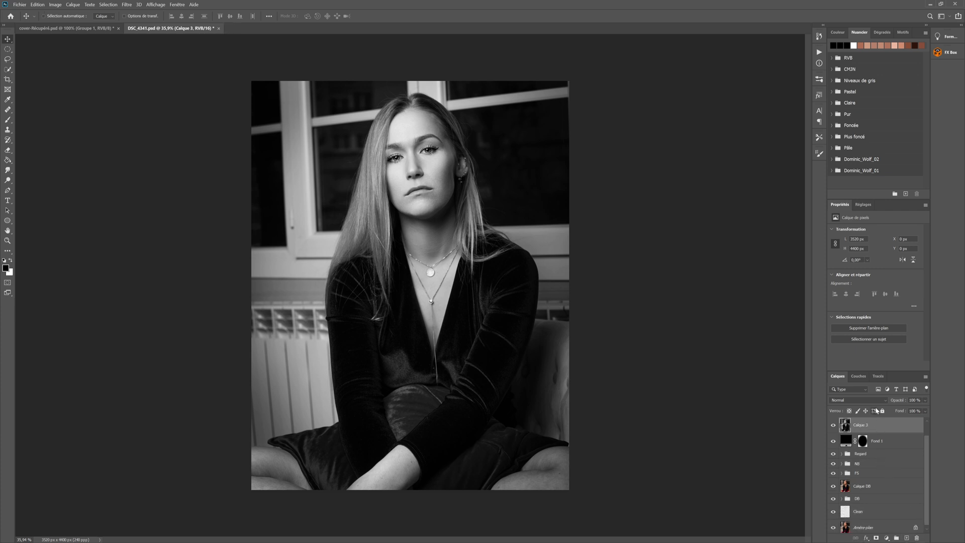
Step: Duplicate the merged layer and apply the Passe-haut filter to the copy with a 4.0 pixel radius
{"action": "key", "text": "ctrl+j"}
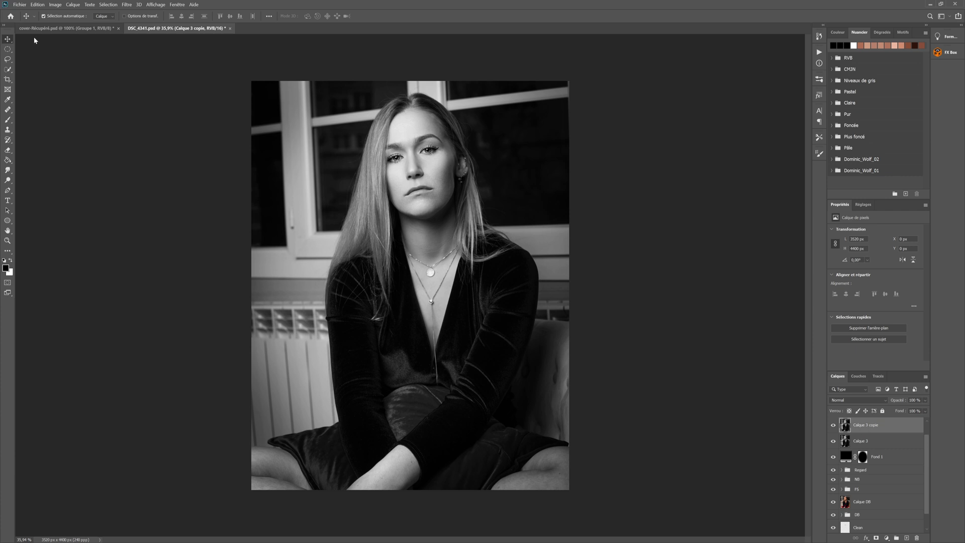
{"action": "left_click", "coordinate": [127, 5]}
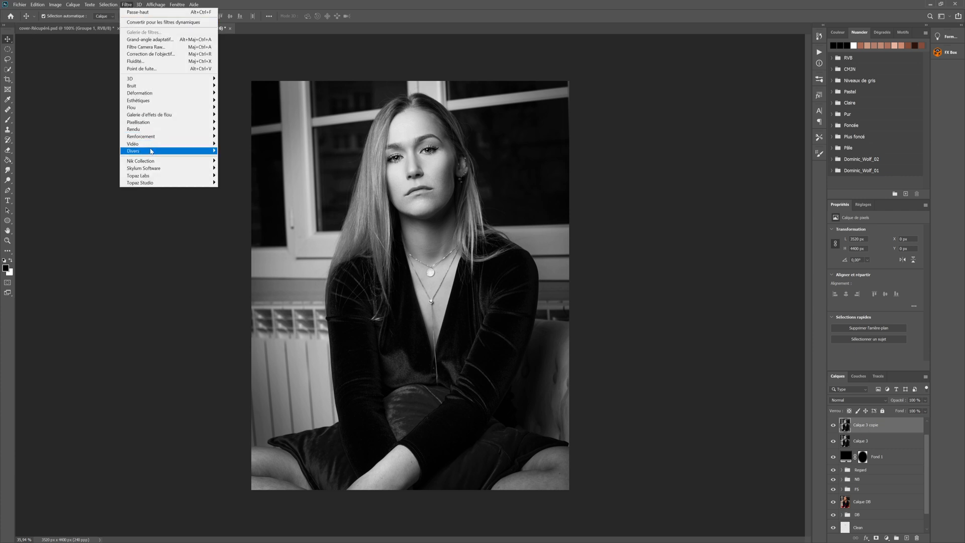
{"action": "mouse_move", "coordinate": [160, 152]}
{"action": "left_click", "coordinate": [238, 174]}
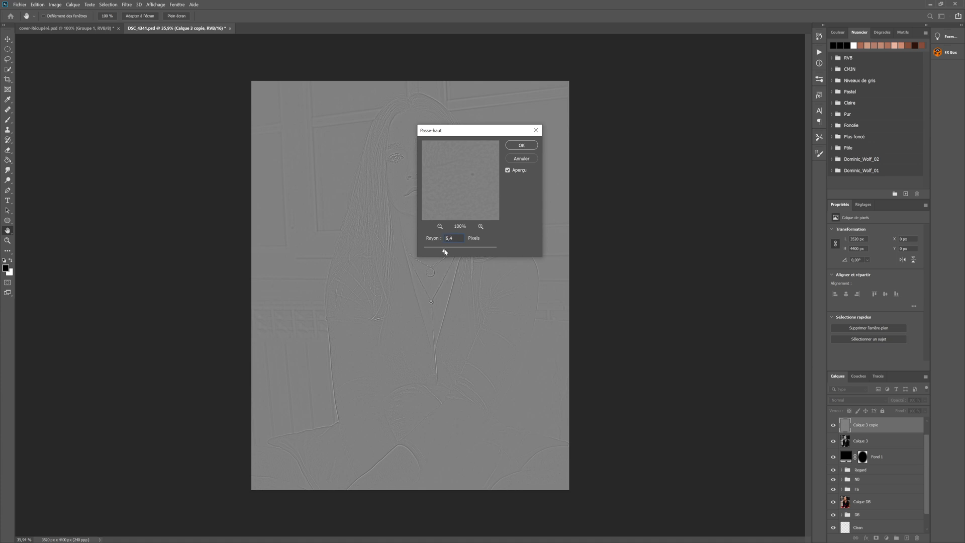
{"action": "left_click_drag", "start_coordinate": [445, 252], "coordinate": [454, 250]}
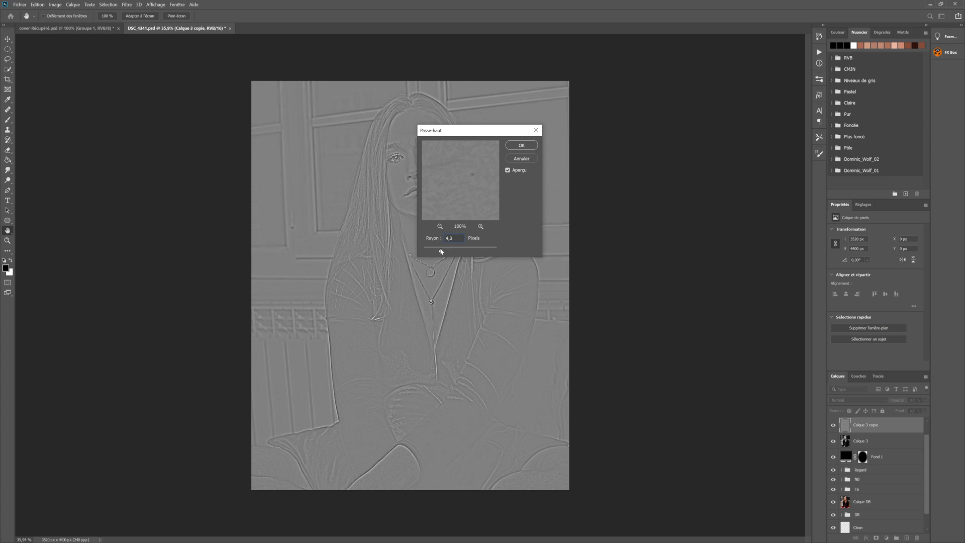
{"action": "left_click_drag", "start_coordinate": [441, 251], "coordinate": [441, 252]}
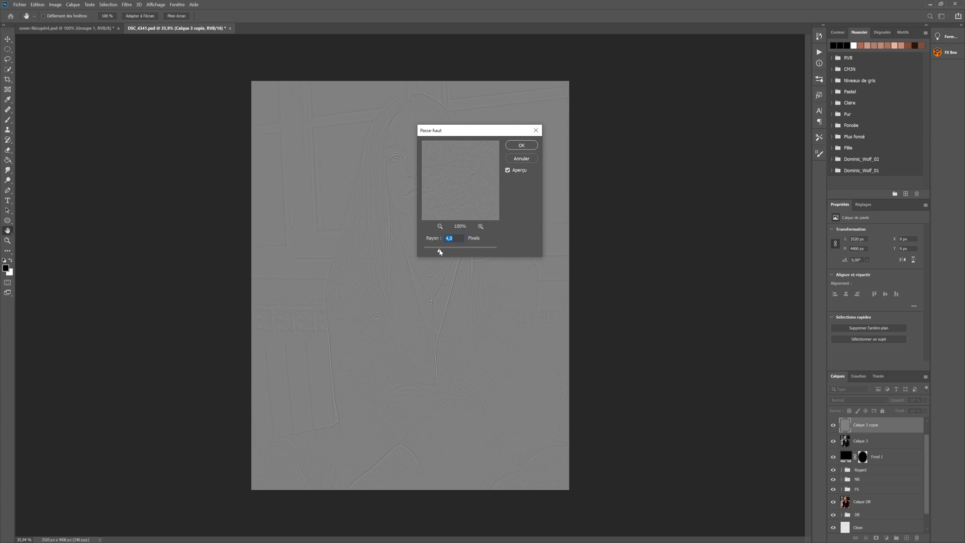
{"action": "key", "text": "Return"}
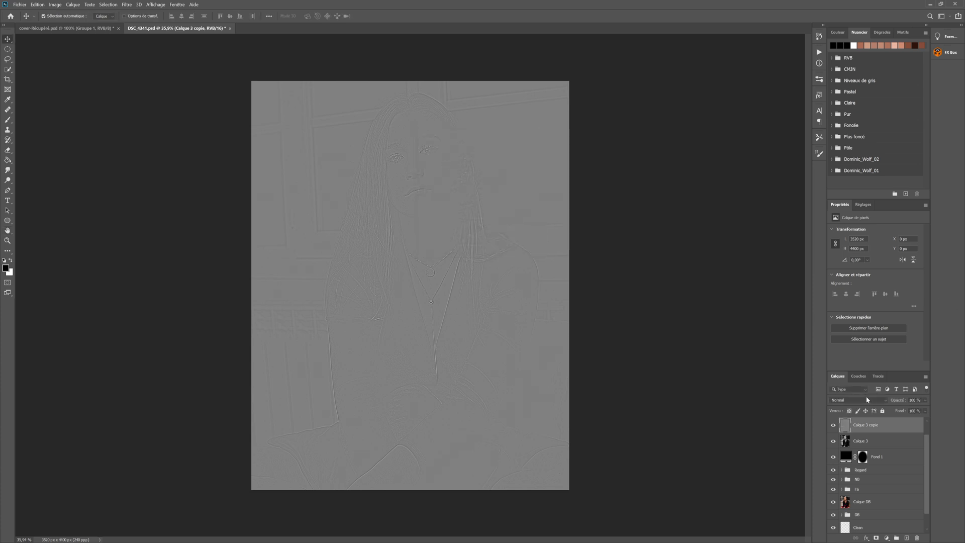
Step: Set the high-pass layer's blend mode to Lumière vive and add a black layer mask that hides its effect
{"action": "left_click", "coordinate": [871, 402]}
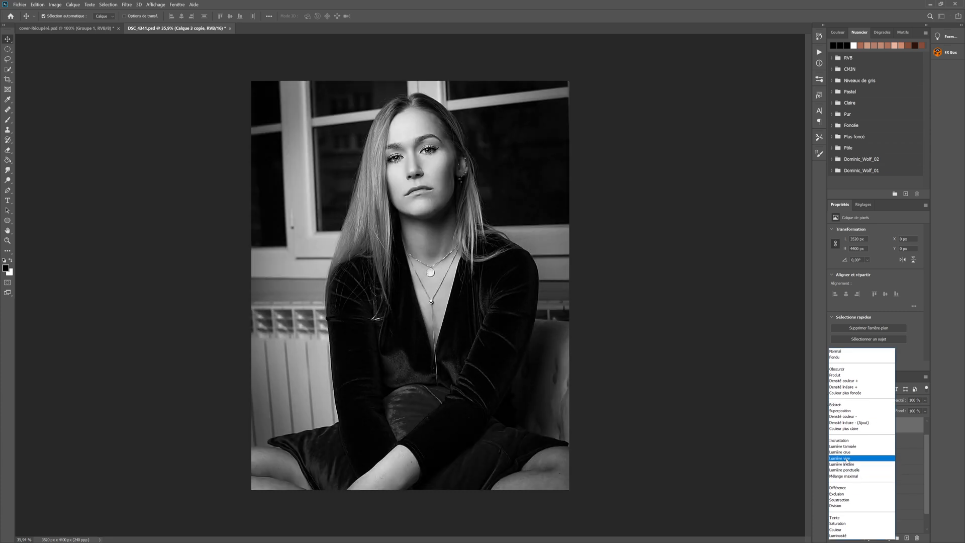
{"action": "left_click", "coordinate": [847, 458]}
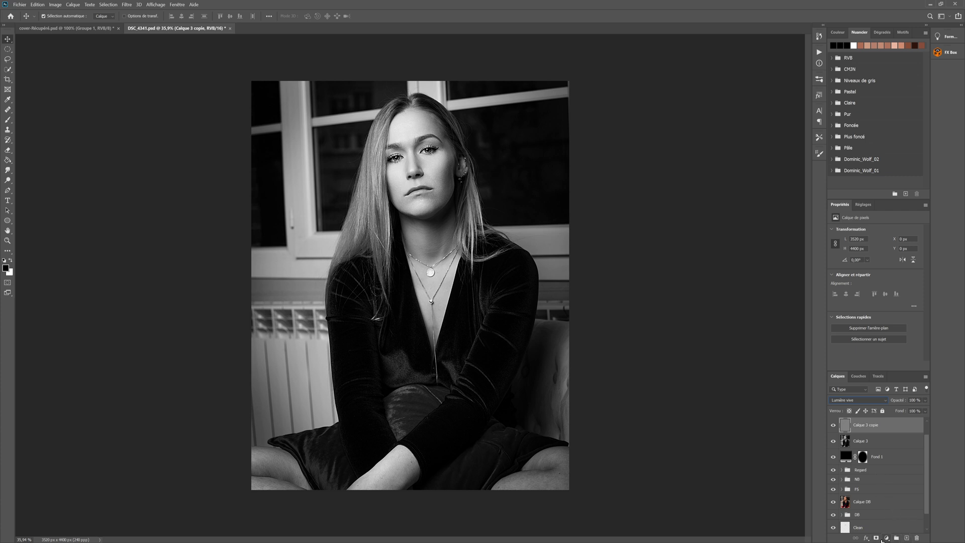
{"action": "left_click", "coordinate": [876, 539], "text": "alt"}
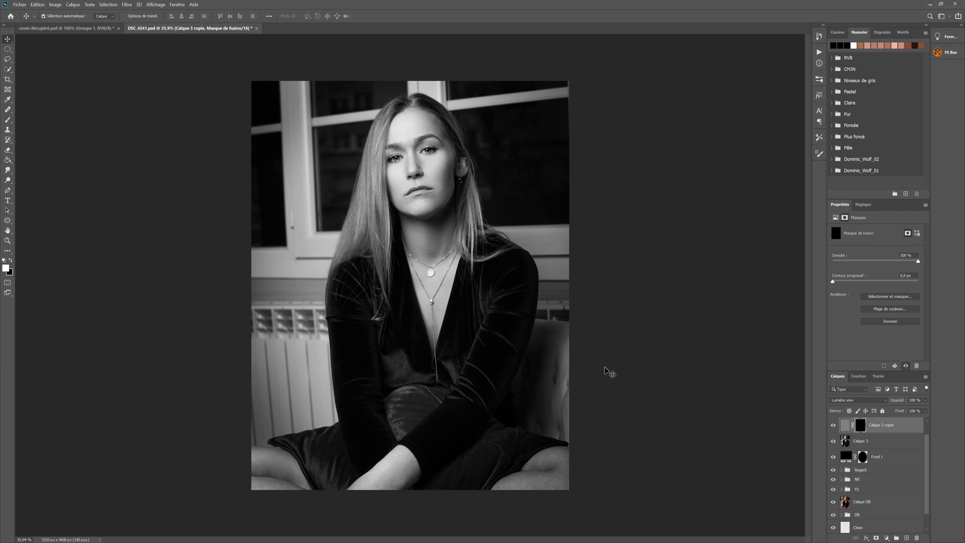
Step: Choose the standard Brush tool for painting white on the high-pass layer's black mask over the face
{"action": "scroll", "coordinate": [429, 125], "scroll_direction": "up", "scroll_amount": 5}
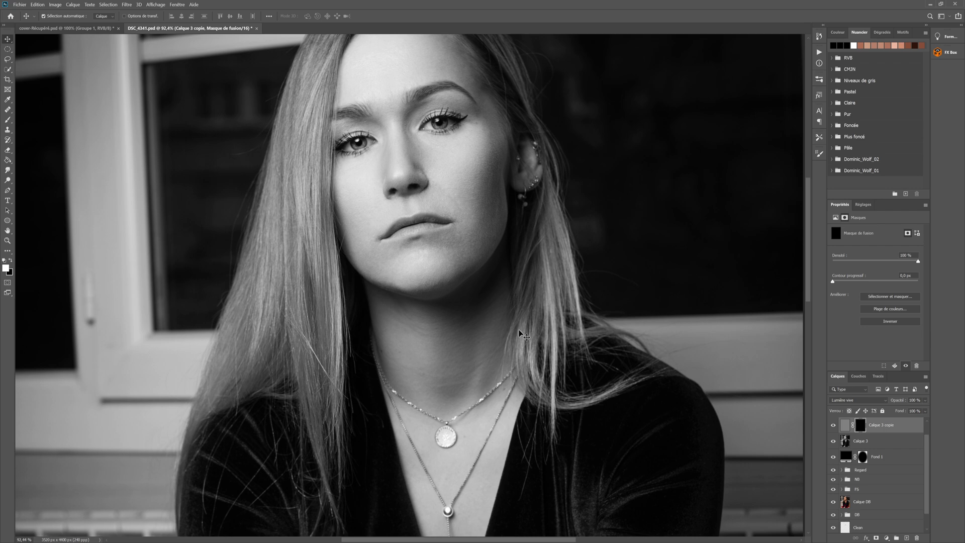
{"action": "scroll", "coordinate": [513, 259], "scroll_direction": "down", "scroll_amount": 3}
{"action": "scroll", "coordinate": [513, 267], "scroll_direction": "down", "scroll_amount": 1}
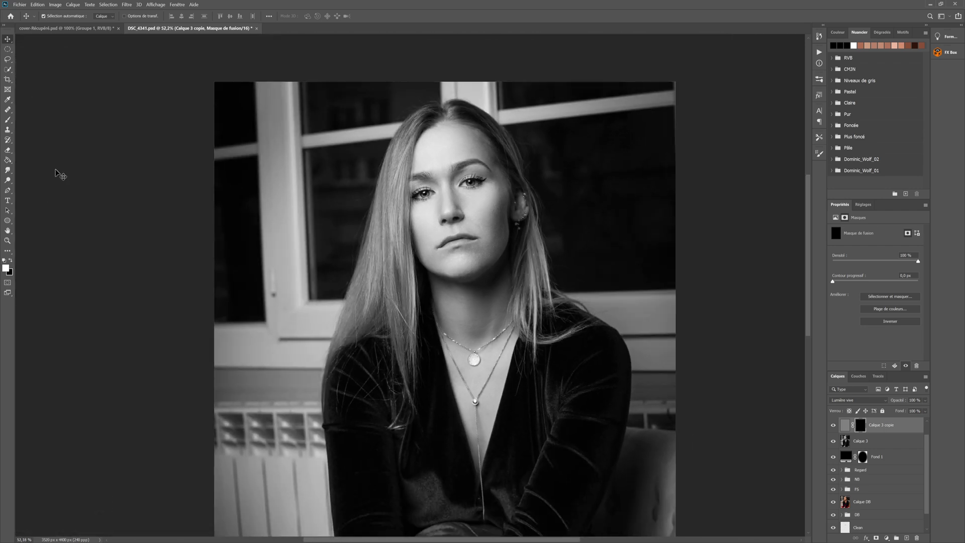
{"action": "left_click", "coordinate": [7, 120]}
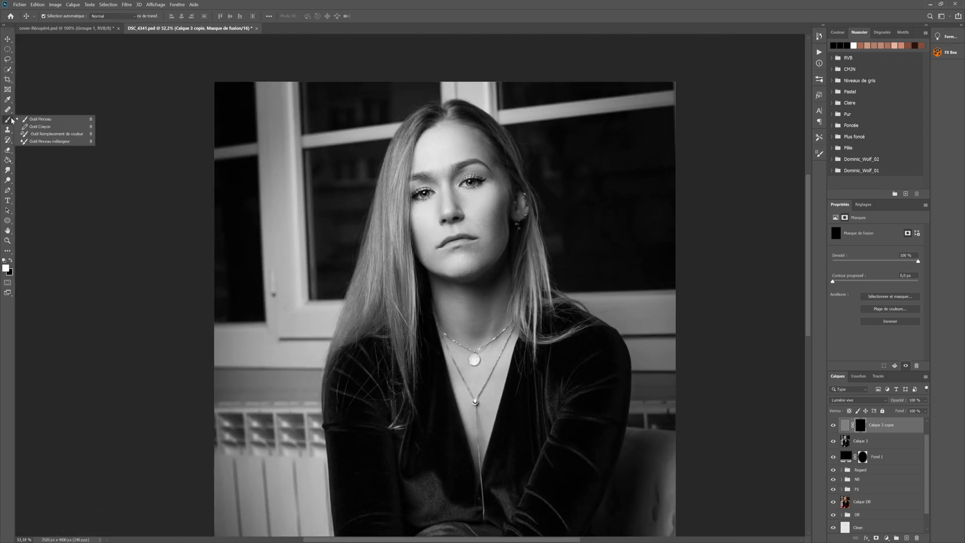
{"action": "left_click", "coordinate": [40, 119]}
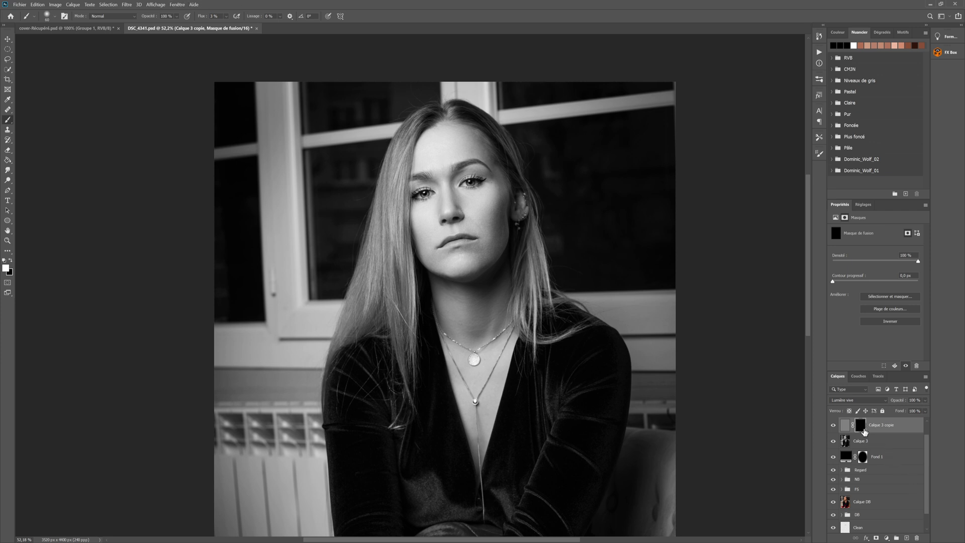
{"action": "scroll", "coordinate": [486, 162], "scroll_direction": "up", "scroll_amount": 6}
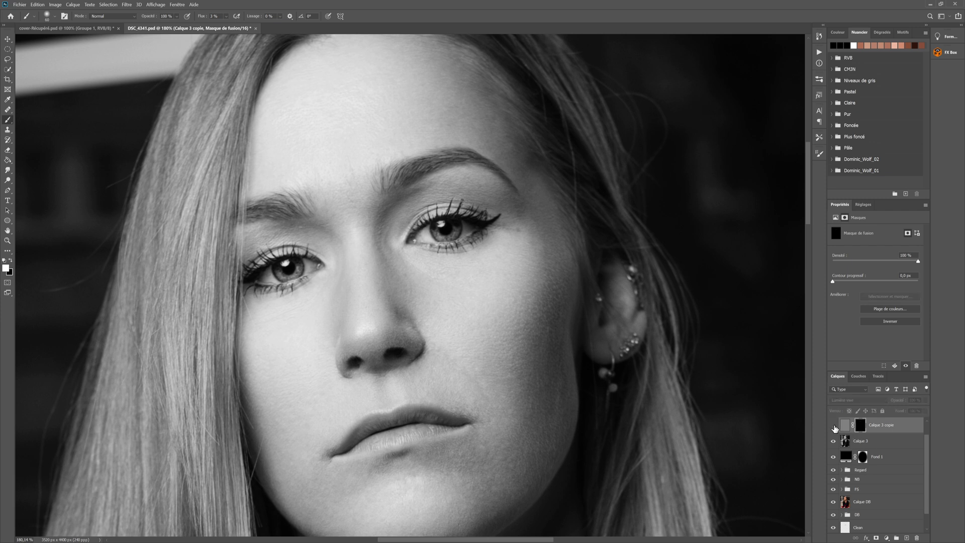
Step: Compare the face with the high-pass layer hidden and shown
{"action": "left_click", "coordinate": [833, 426]}
{"action": "left_click", "coordinate": [833, 426]}
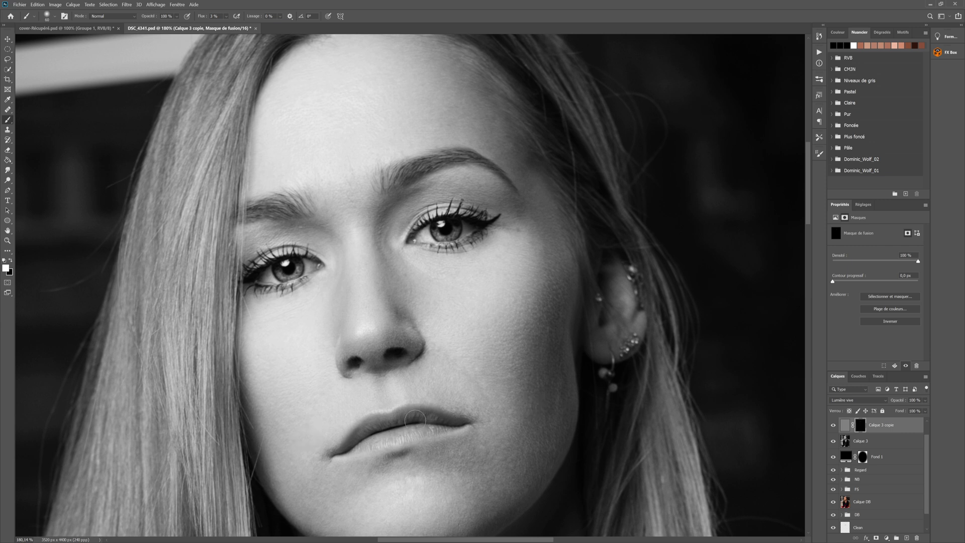
{"action": "scroll", "coordinate": [523, 297], "scroll_direction": "down", "scroll_amount": 5}
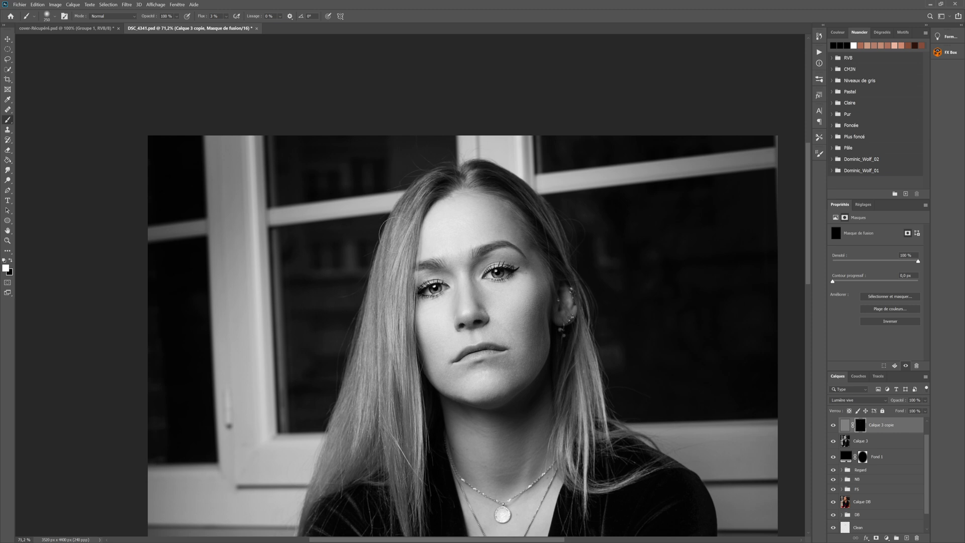
Step: Enlarge the brush for working on the high-pass mask from the face down to the necklaces
{"action": "key", "text": "bracketright"}
{"action": "key", "text": "bracketright"}
{"action": "key", "text": "bracketright"}
{"action": "key", "text": "bracketright"}
{"action": "key", "text": "bracketright"}
{"action": "key", "text": "bracketright"}
{"action": "key", "text": "bracketright"}
{"action": "key", "text": "bracketright"}
{"action": "key", "text": "bracketright"}
{"action": "left_click_drag", "start_coordinate": [554, 457], "coordinate": [522, 292]}
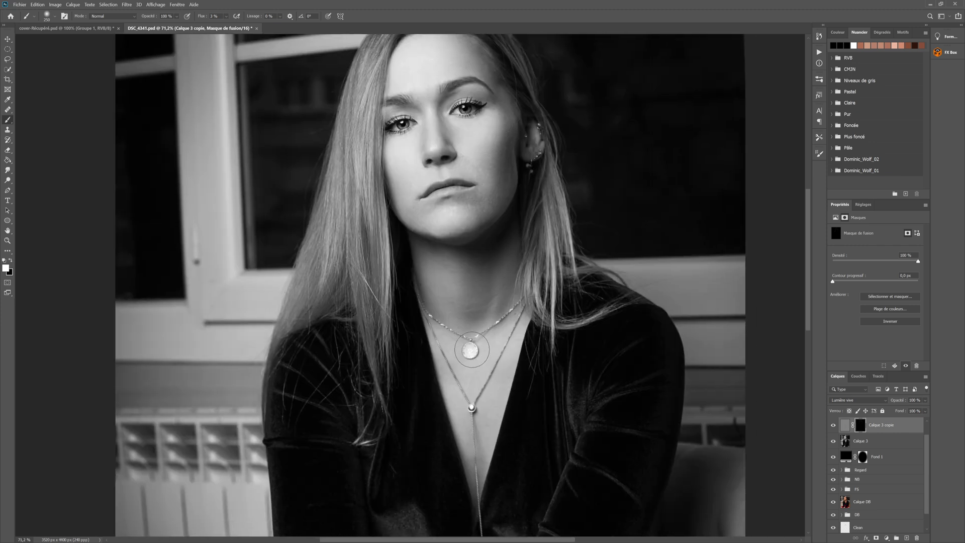
Step: Reduce the brush size to suit the pendants and thin necklace chains on the high-pass mask
{"action": "key", "text": "bracketleft"}
{"action": "key", "text": "bracketleft"}
{"action": "key", "text": "bracketleft"}
{"action": "key", "text": "bracketleft"}
{"action": "key", "text": "bracketleft"}
{"action": "key", "text": "bracketleft"}
{"action": "key", "text": "bracketright"}
{"action": "scroll", "coordinate": [465, 366], "scroll_direction": "down", "scroll_amount": 5}
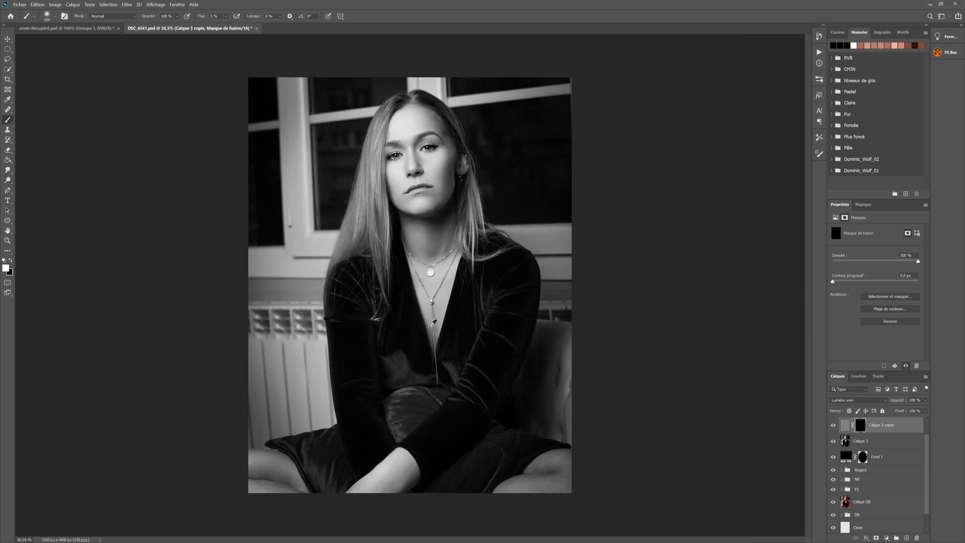
Step: Enlarge the mask brush until it spans most of the woman's face
{"action": "scroll", "coordinate": [431, 321], "scroll_direction": "up", "scroll_amount": 1}
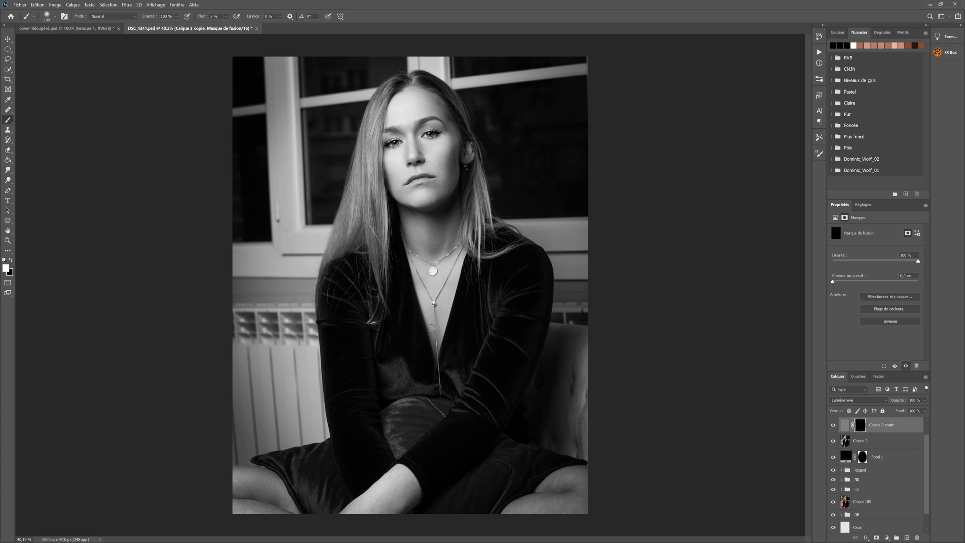
{"action": "key", "text": "bracketright"}
{"action": "key", "text": "bracketright"}
{"action": "key", "text": "bracketright"}
{"action": "key", "text": "bracketright"}
{"action": "key", "text": "bracketright"}
{"action": "key", "text": "bracketright"}
{"action": "key", "text": "bracketright"}
{"action": "scroll", "coordinate": [417, 158], "scroll_direction": "up", "scroll_amount": 3}
{"action": "scroll", "coordinate": [417, 159], "scroll_direction": "up", "scroll_amount": 2}
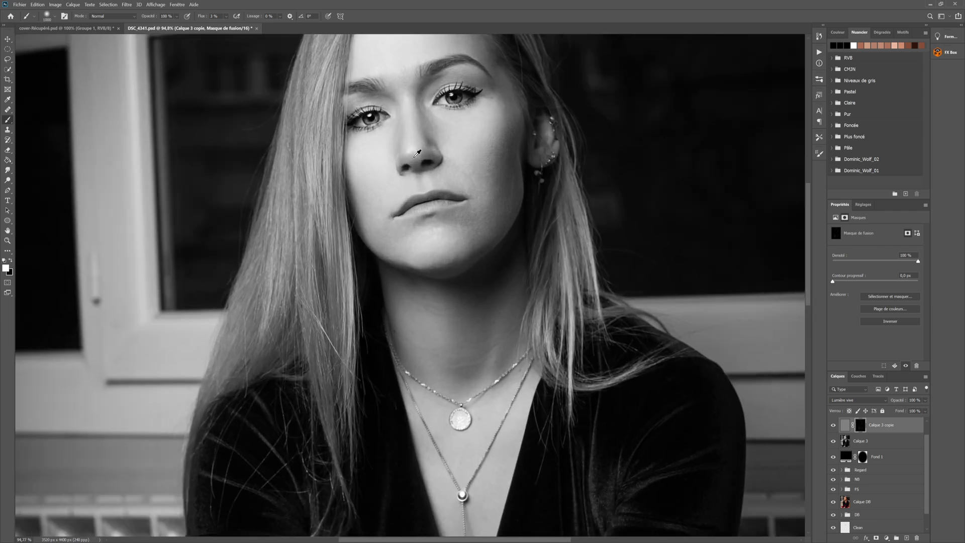
{"action": "scroll", "coordinate": [427, 161], "scroll_direction": "up", "scroll_amount": 2}
{"action": "scroll", "coordinate": [433, 165], "scroll_direction": "up", "scroll_amount": 1}
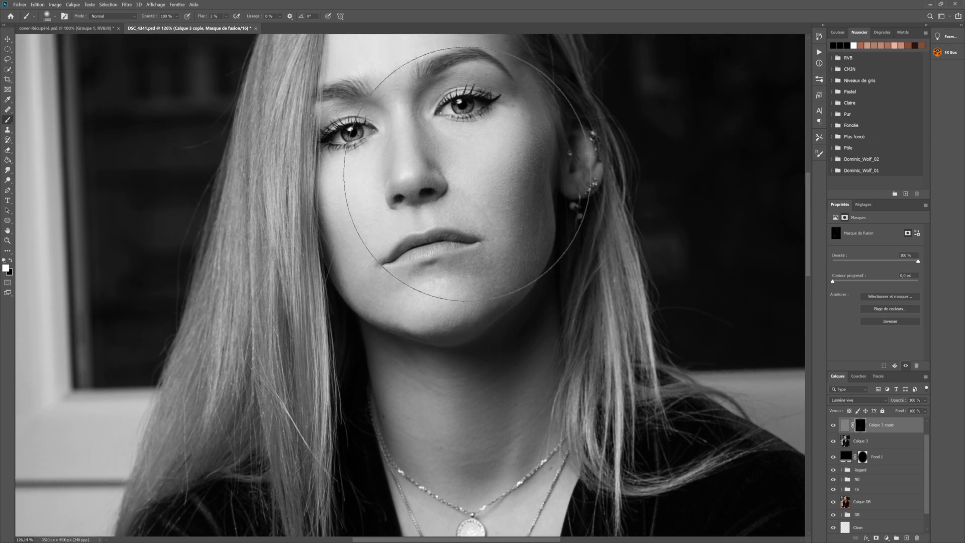
Step: Hide and show the high-pass layer again to compare the sharpening on the face and hair
{"action": "left_click", "coordinate": [833, 426]}
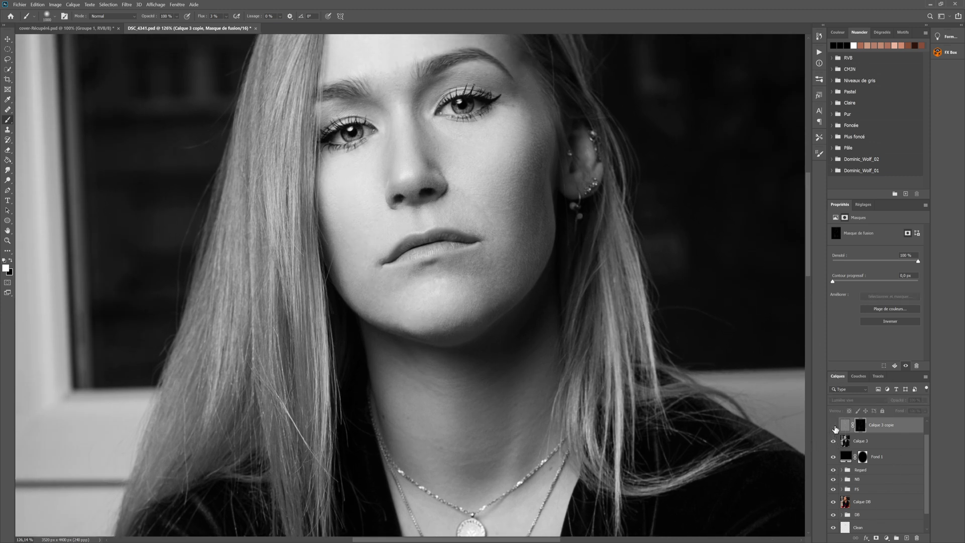
{"action": "left_click", "coordinate": [841, 425]}
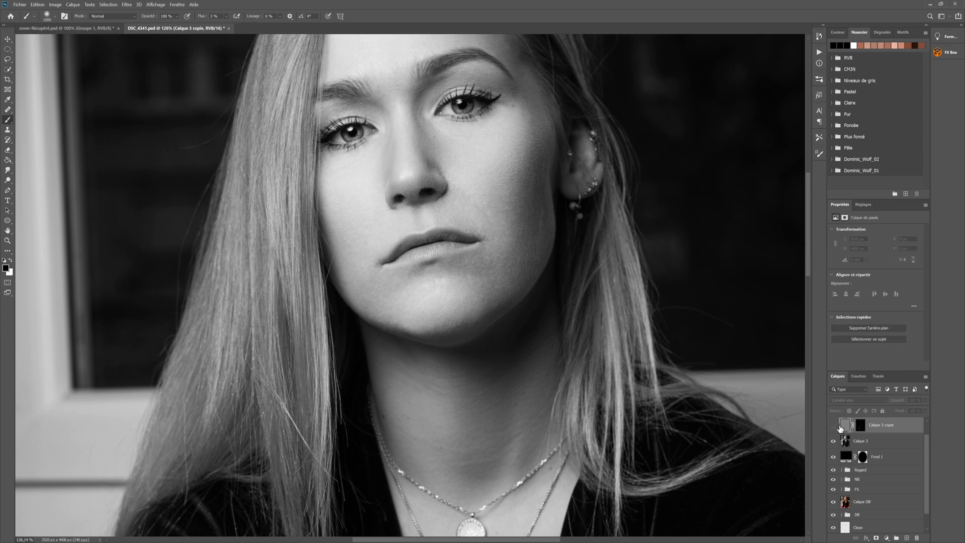
{"action": "left_click", "coordinate": [834, 426]}
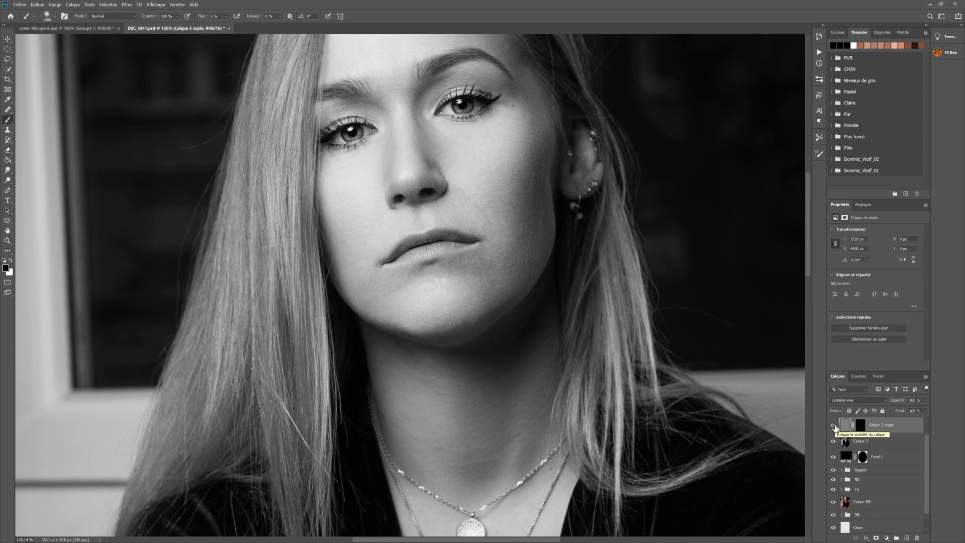
Step: Stamp all visible layers into a new merged layer above the high-pass layer
{"action": "scroll", "coordinate": [525, 273], "scroll_direction": "down", "scroll_amount": 3}
{"action": "scroll", "coordinate": [524, 272], "scroll_direction": "down", "scroll_amount": 4}
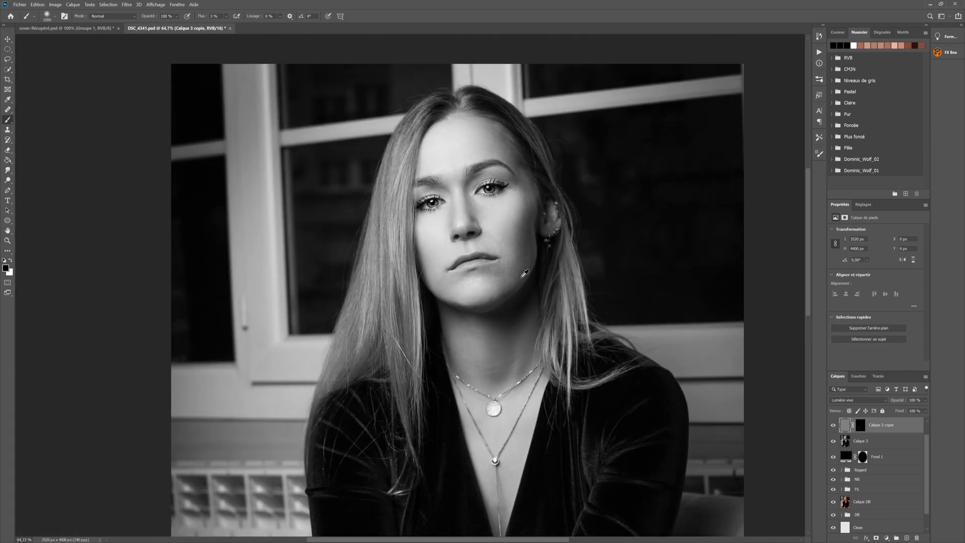
{"action": "scroll", "coordinate": [524, 273], "scroll_direction": "down", "scroll_amount": 1}
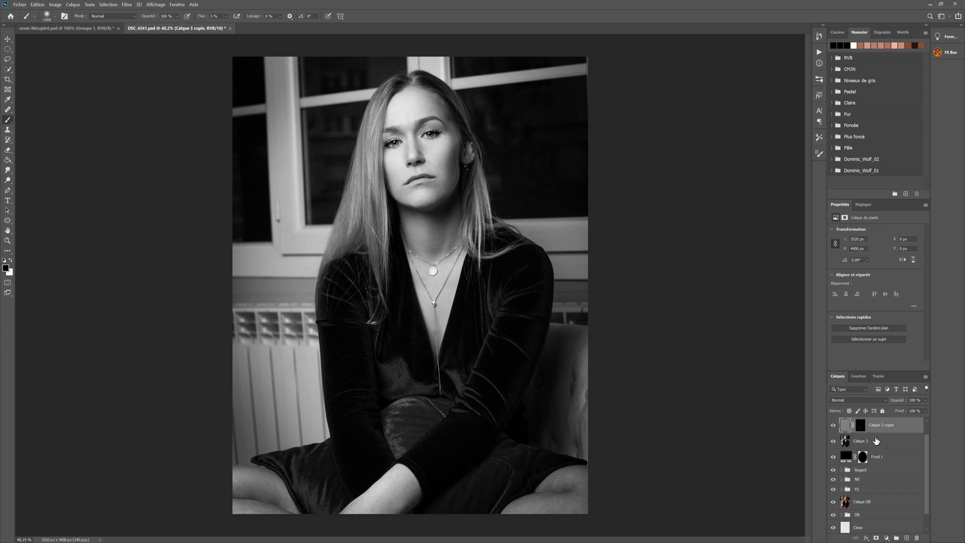
{"action": "key", "text": "ctrl+alt+shift+e"}
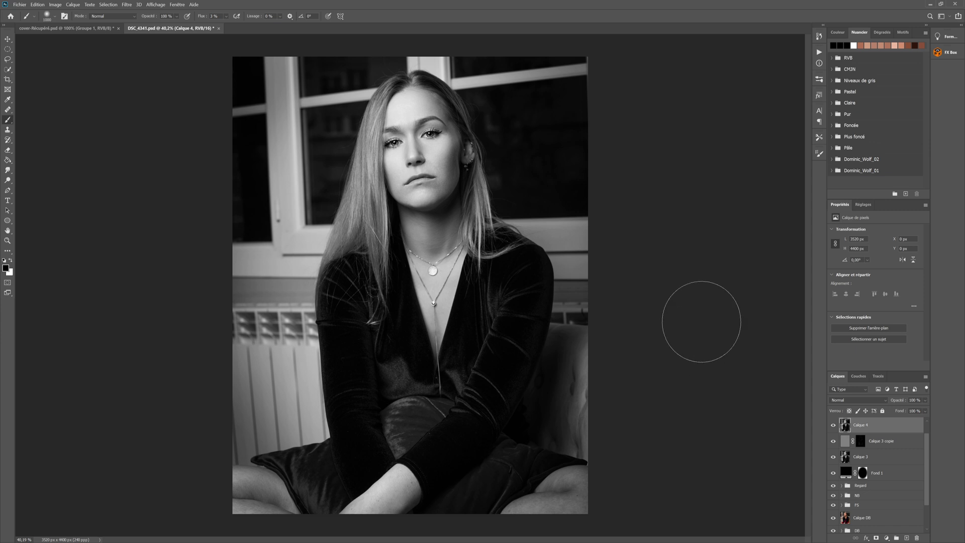
Step: Try an image height of 2600 pixels with proportional width in the Image Size settings, without applying it
{"action": "left_click", "coordinate": [56, 5]}
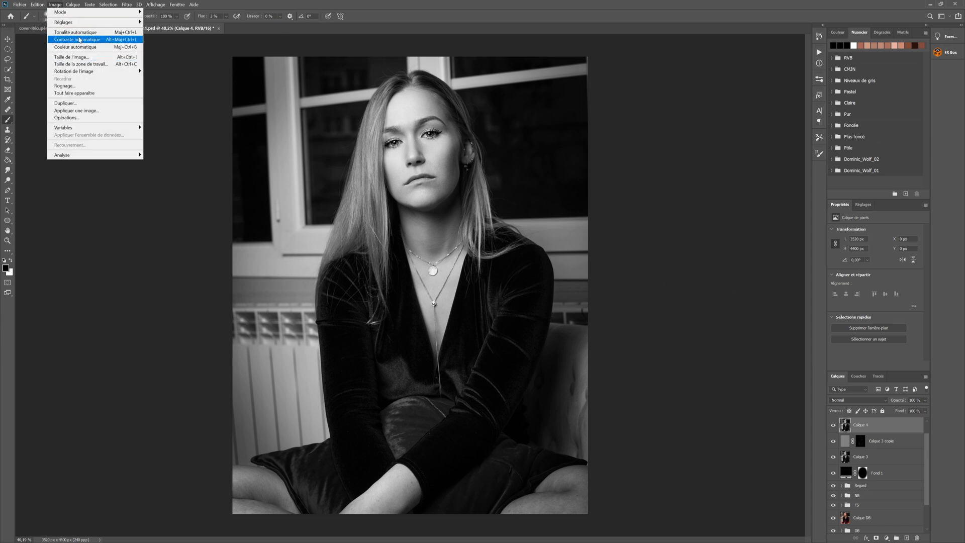
{"action": "left_click", "coordinate": [73, 57]}
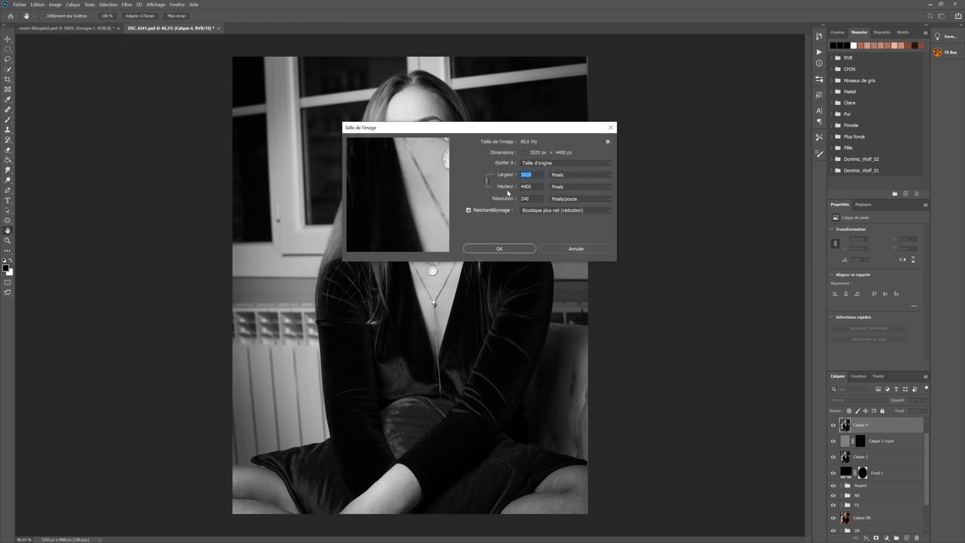
{"action": "left_click", "coordinate": [528, 186]}
{"action": "type", "text": "2600"}
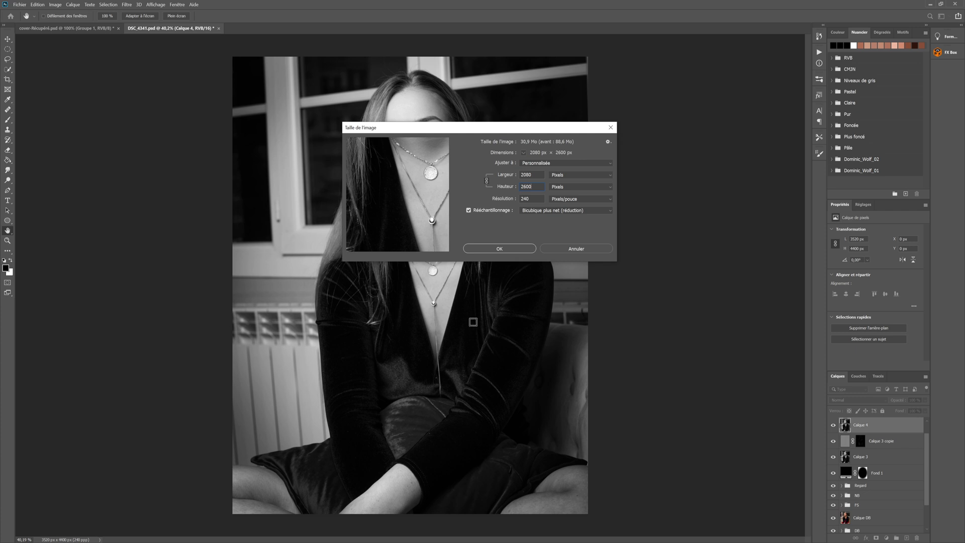
{"action": "left_click", "coordinate": [562, 249]}
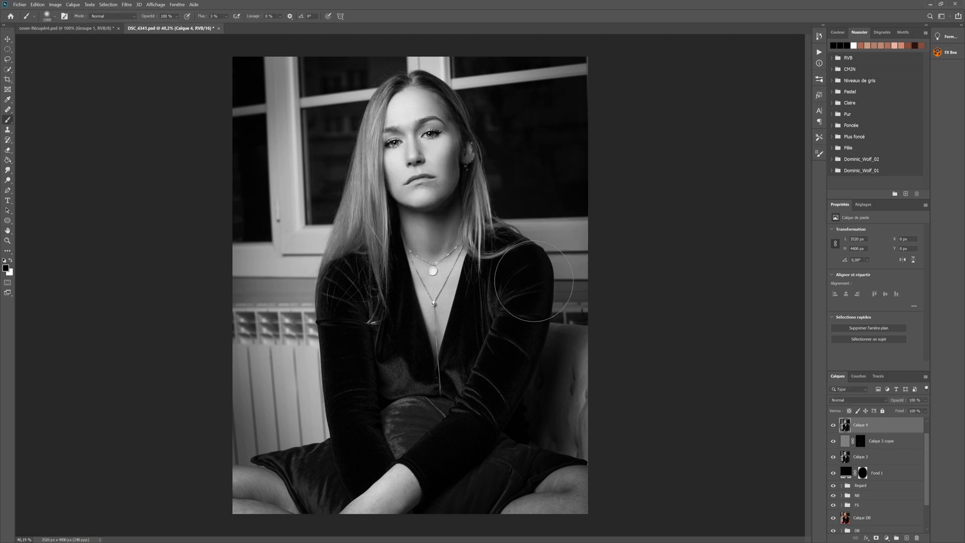